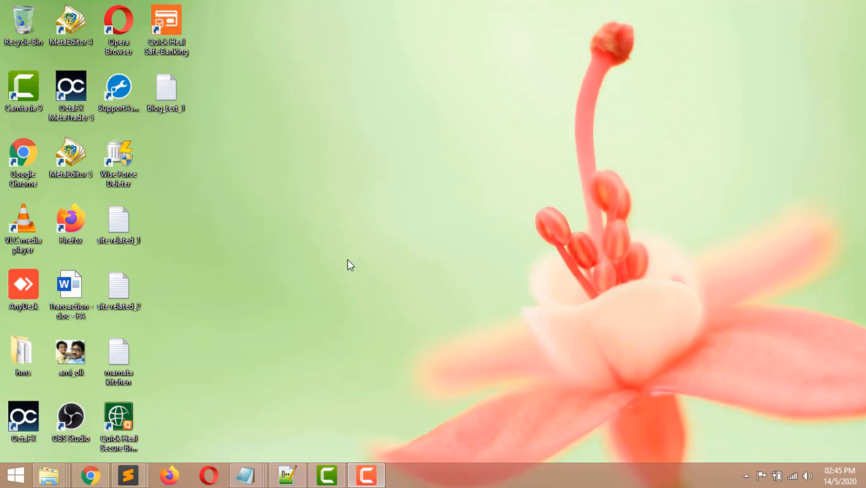
Connect to the cloud server through Remote Desktop with the saved credentials, accepting its certificate, and resume the session signed in for 64 days.
{"action": "key", "text": "super+r"}
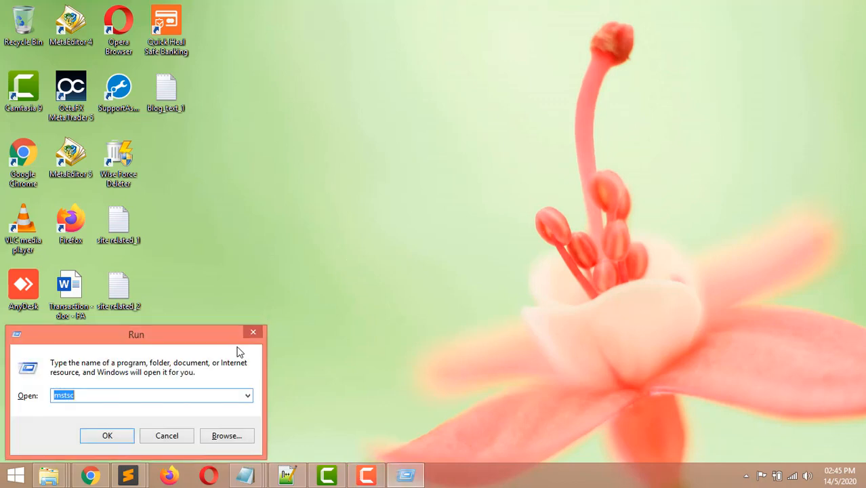
{"action": "left_click", "coordinate": [111, 436]}
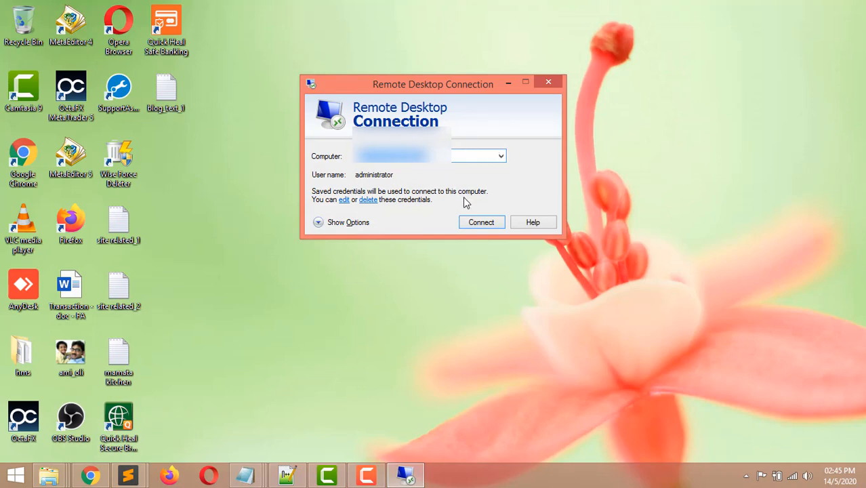
{"action": "left_click", "coordinate": [481, 223]}
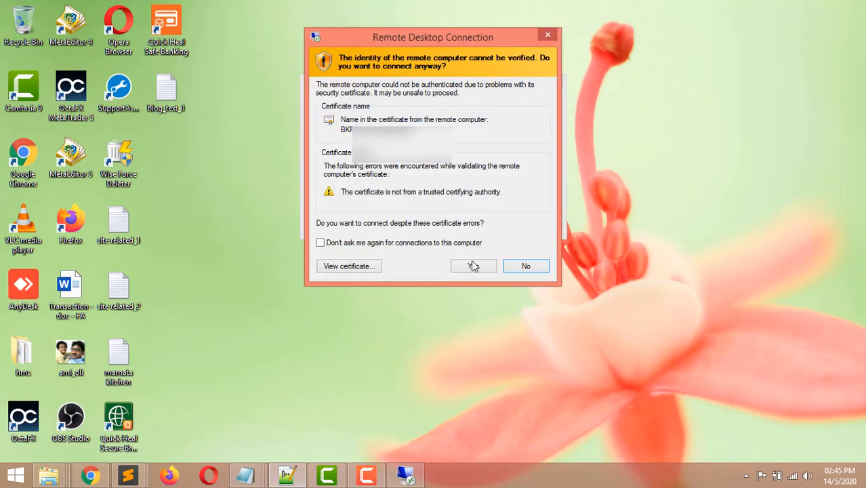
{"action": "left_click", "coordinate": [472, 265]}
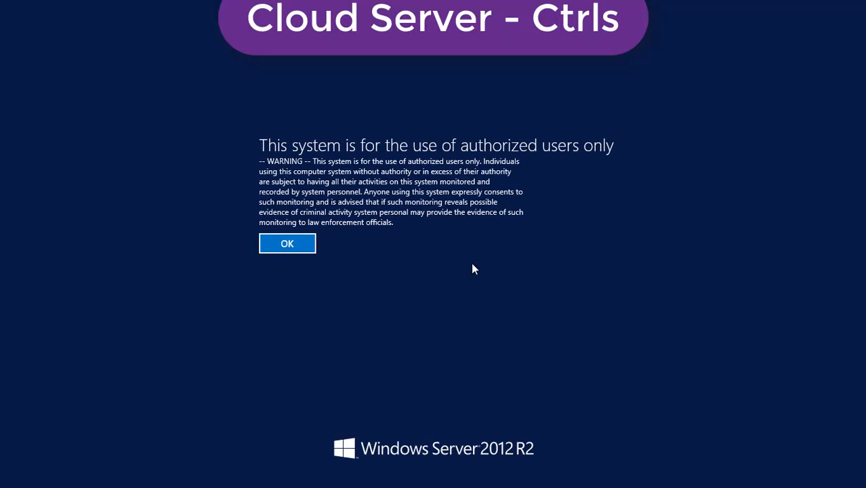
{"action": "left_click", "coordinate": [286, 245]}
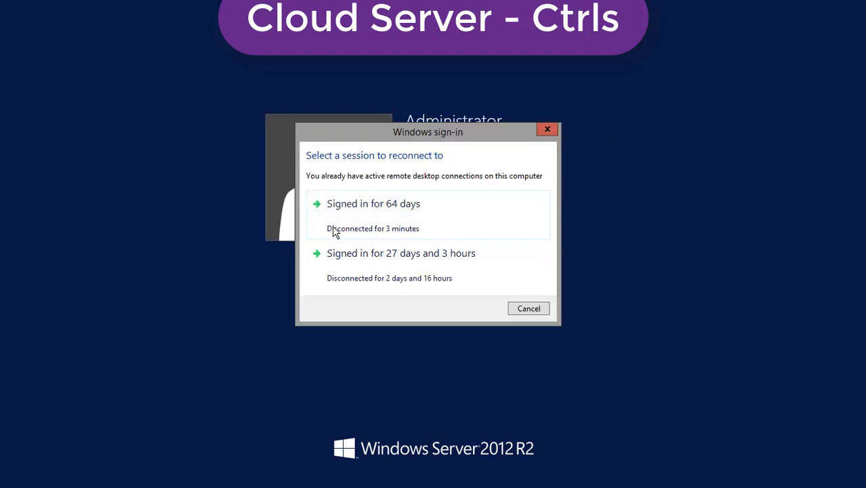
{"action": "left_click", "coordinate": [366, 218]}
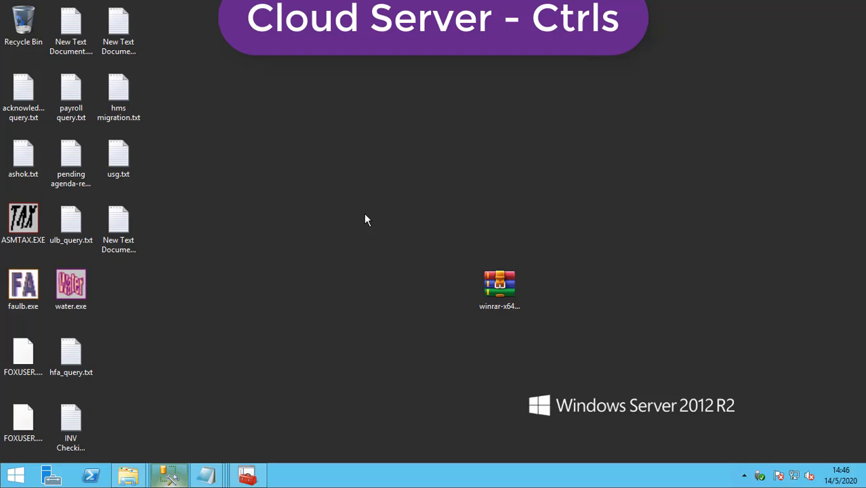
Switch to SQL Server Management Studio and open the Back Up dialog for the barraakg_bkpmutydb database.
{"action": "left_click", "coordinate": [170, 476]}
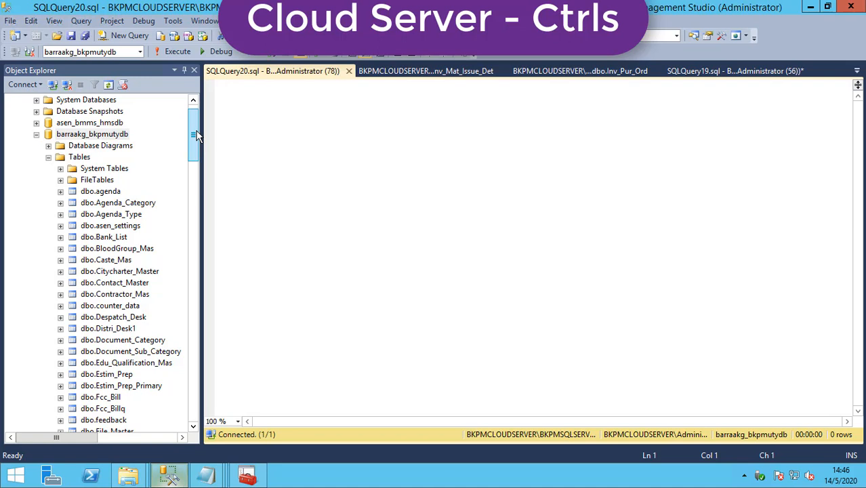
{"action": "left_click", "coordinate": [99, 138]}
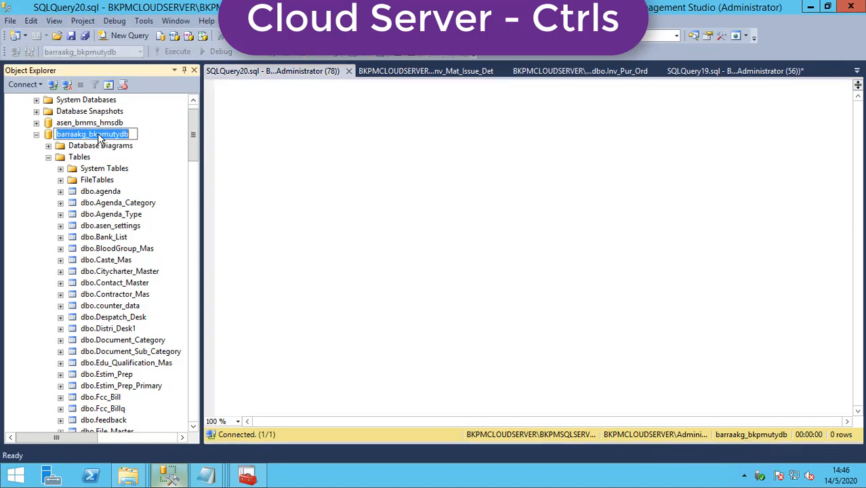
{"action": "left_click", "coordinate": [147, 135]}
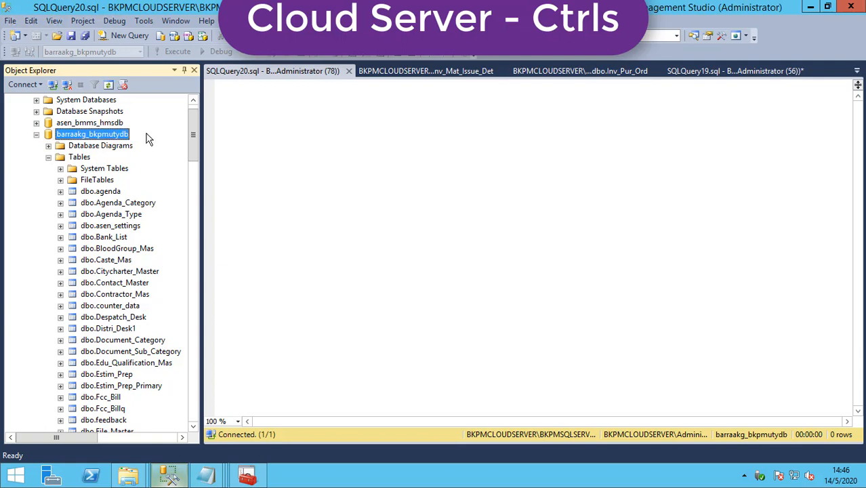
{"action": "right_click", "coordinate": [102, 137]}
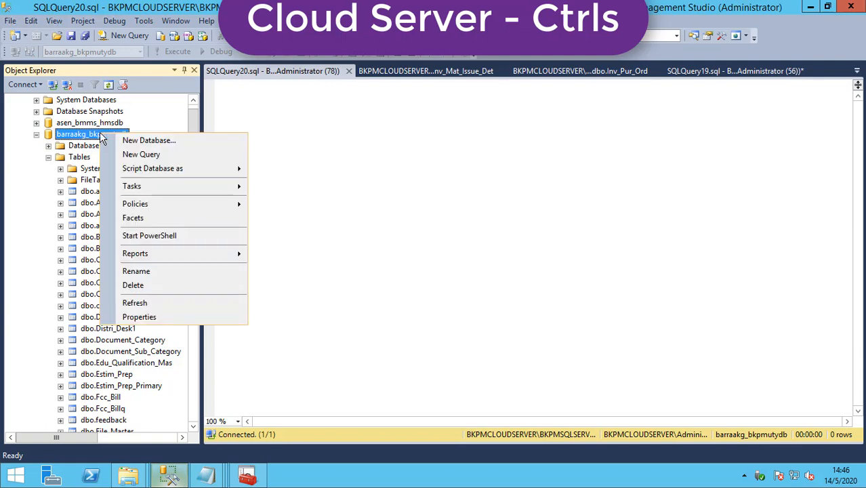
{"action": "mouse_move", "coordinate": [170, 187]}
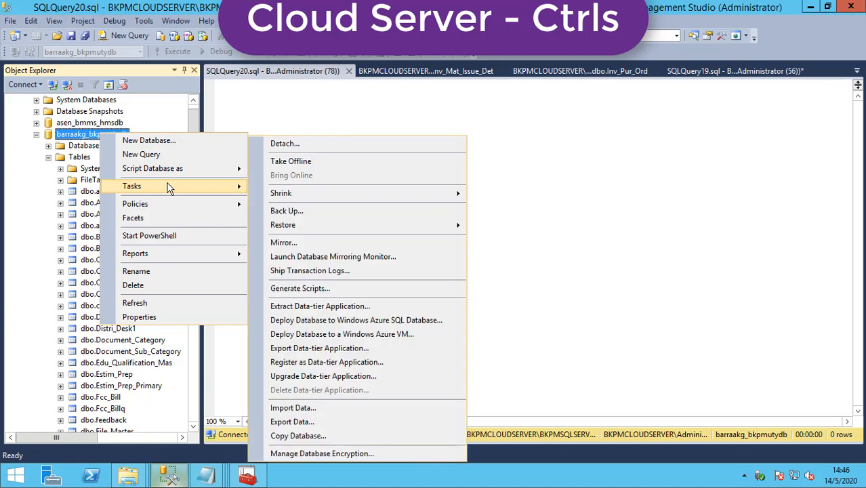
{"action": "left_click", "coordinate": [312, 215]}
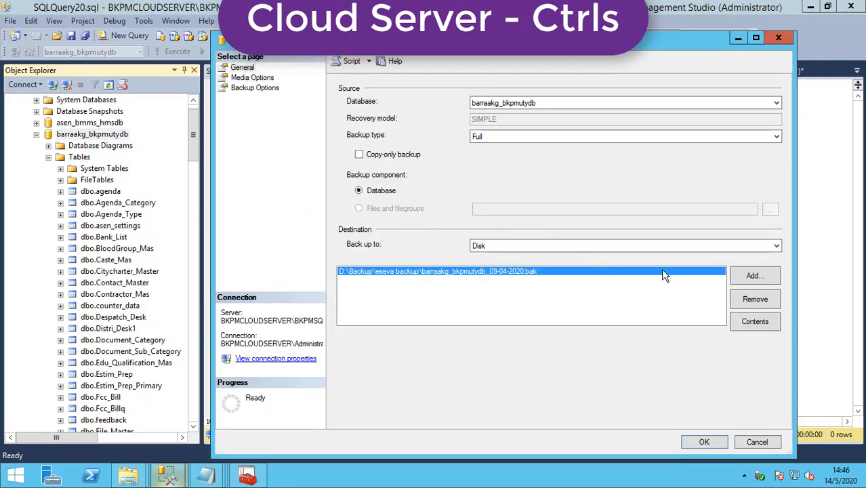
{"action": "left_click_drag", "start_coordinate": [457, 38], "coordinate": [423, 34]}
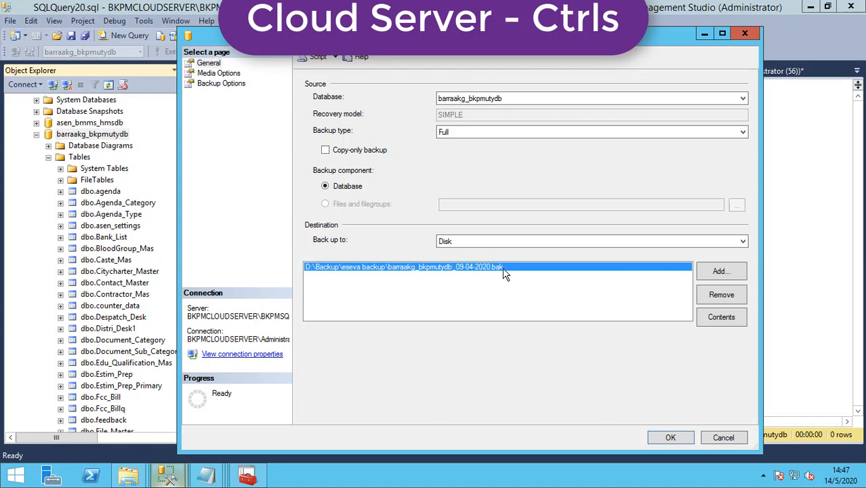
Remove the existing backup destination and select the folder D:\Backup\eseva backup for a new destination.
{"action": "left_click", "coordinate": [713, 299]}
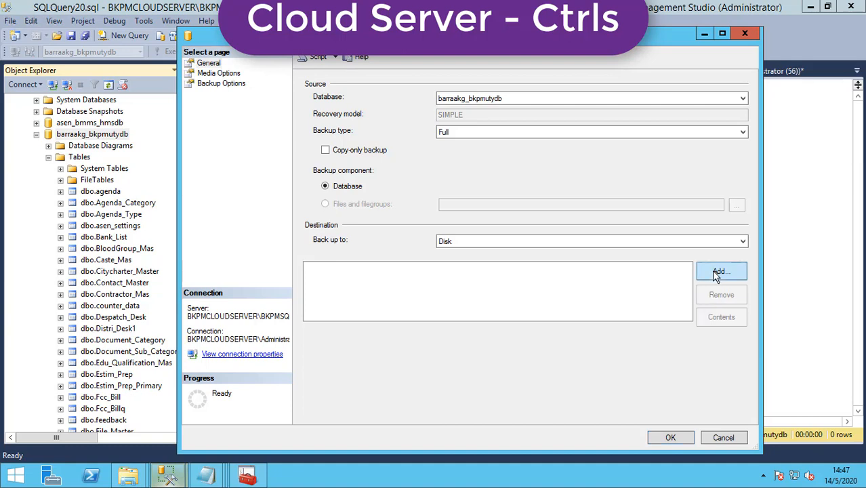
{"action": "left_click", "coordinate": [717, 274]}
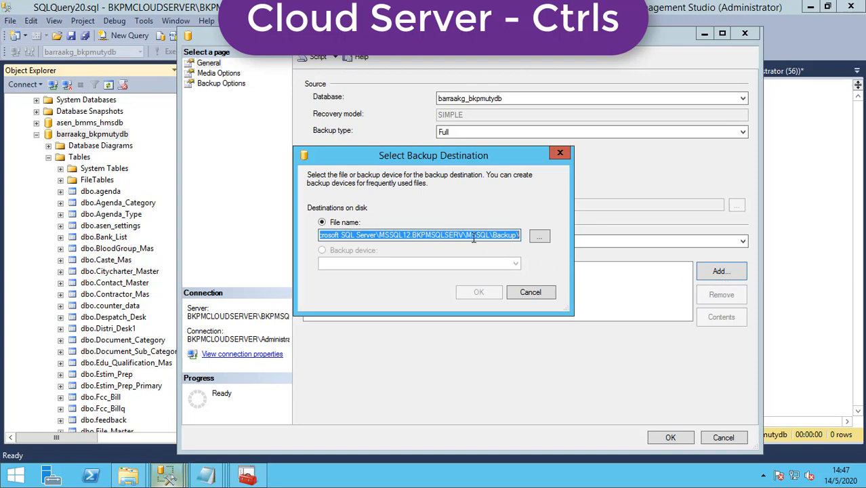
{"action": "left_click", "coordinate": [541, 241]}
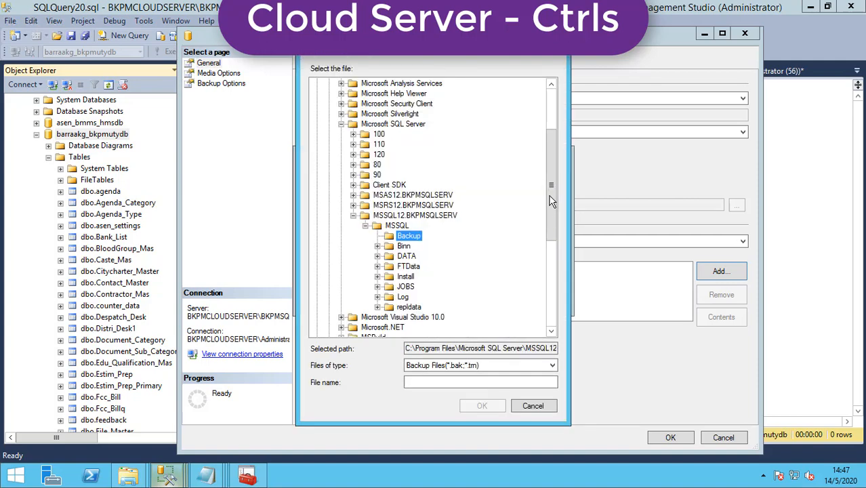
{"action": "left_click_drag", "start_coordinate": [551, 195], "coordinate": [550, 202]}
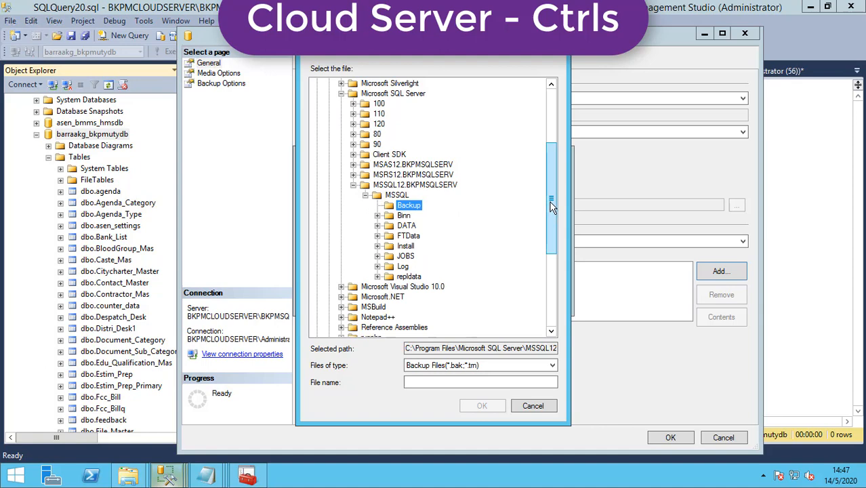
{"action": "left_click_drag", "start_coordinate": [550, 200], "coordinate": [550, 304]}
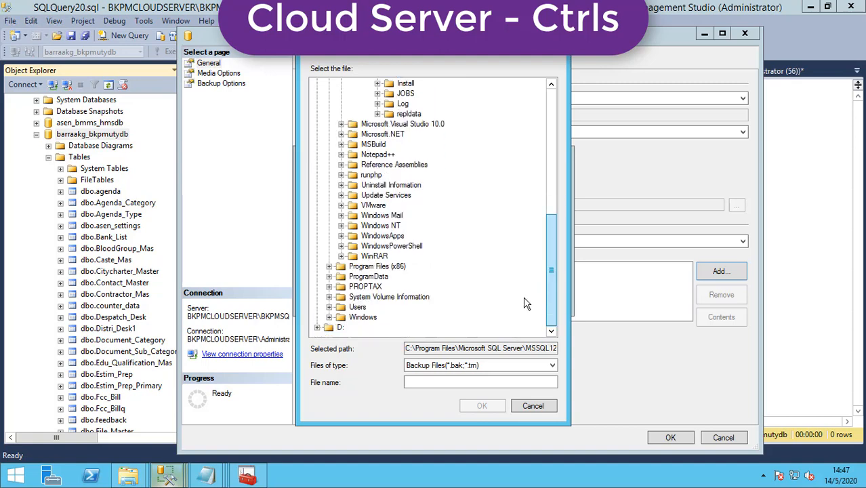
{"action": "left_click", "coordinate": [317, 328]}
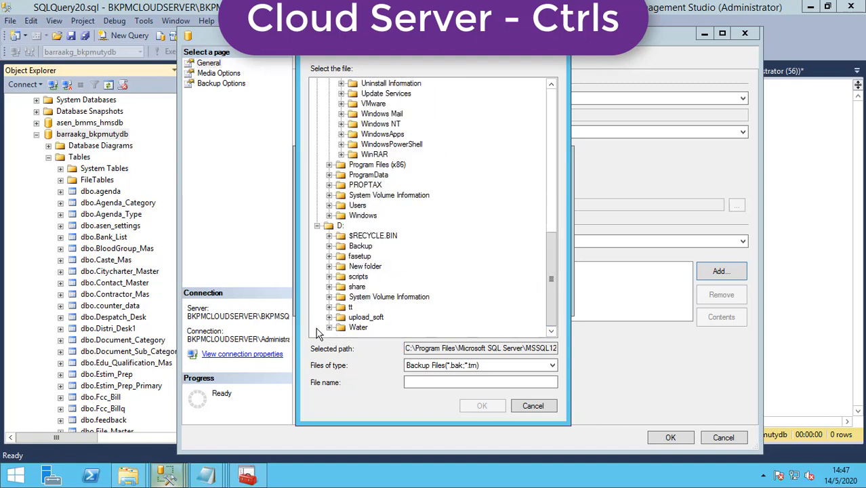
{"action": "double_click", "coordinate": [359, 246]}
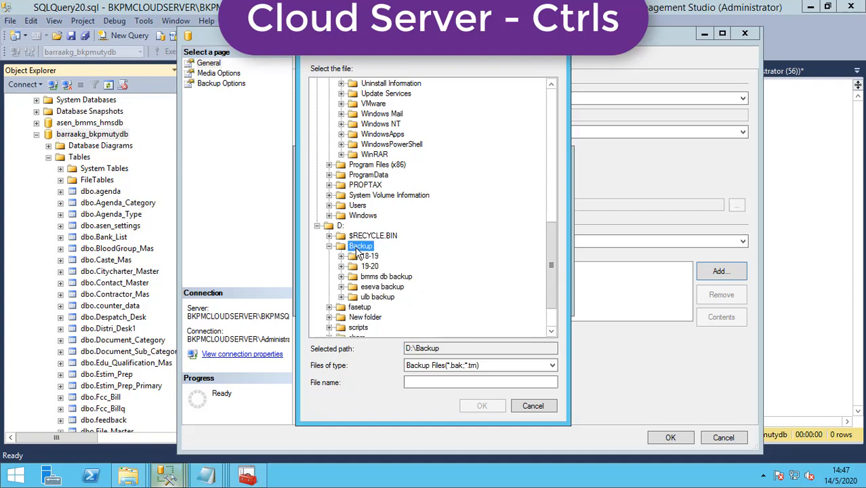
{"action": "left_click", "coordinate": [381, 290]}
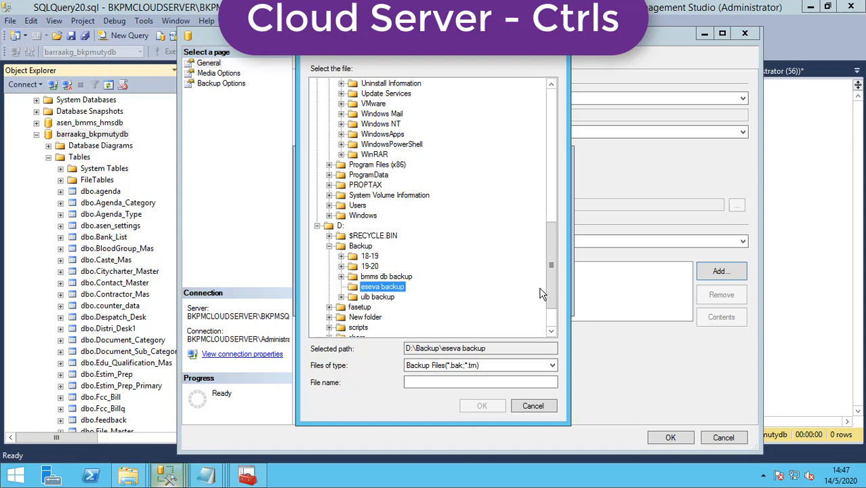
{"action": "left_click_drag", "start_coordinate": [551, 285], "coordinate": [551, 301]}
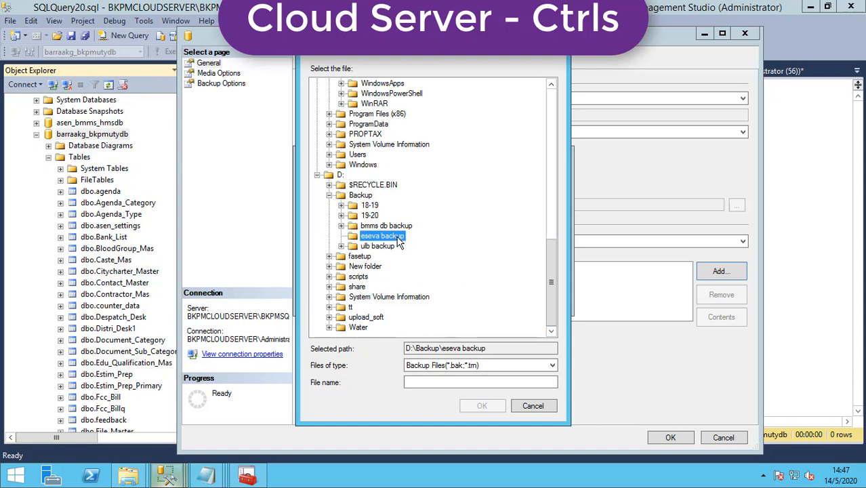
Name the backup file barraakg_bkpmutydb.bak and add it as the backup destination.
{"action": "left_click", "coordinate": [429, 382]}
{"action": "left_click", "coordinate": [411, 382]}
{"action": "type", "text": "ba"}
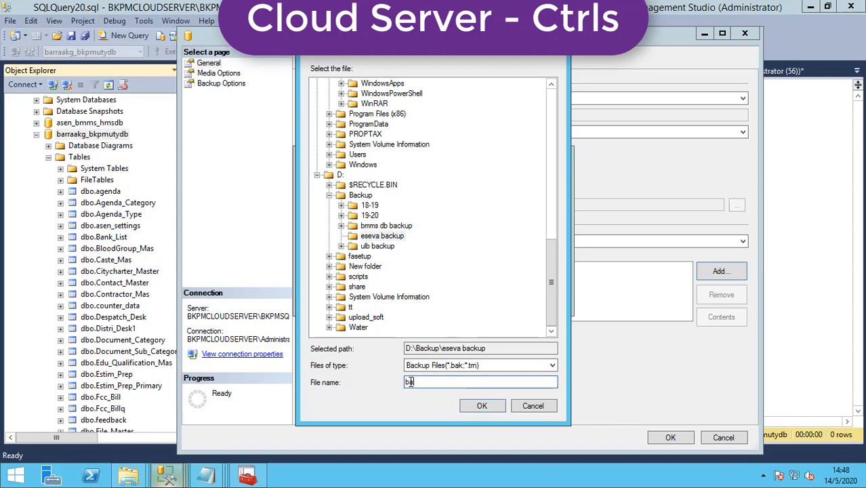
{"action": "type", "text": "rraakg_bkpmutydb"}
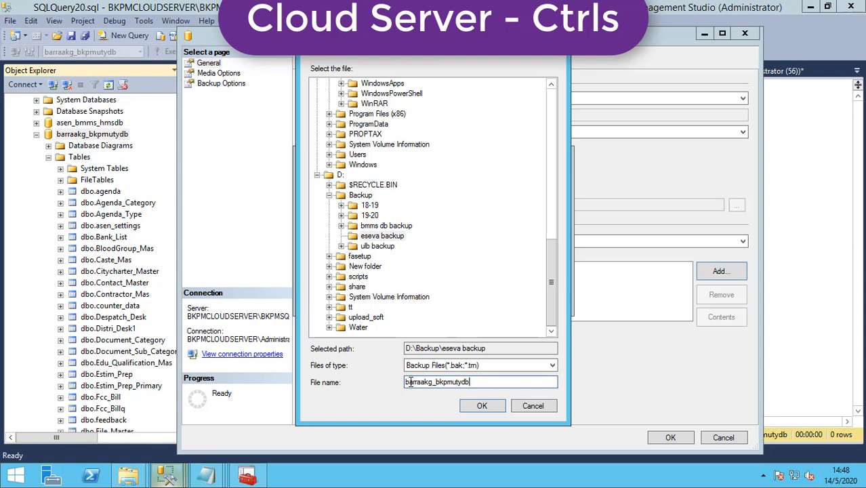
{"action": "type", "text": ".bak"}
{"action": "key", "text": "BackSpace"}
{"action": "type", "text": "k"}
{"action": "left_click", "coordinate": [479, 407]}
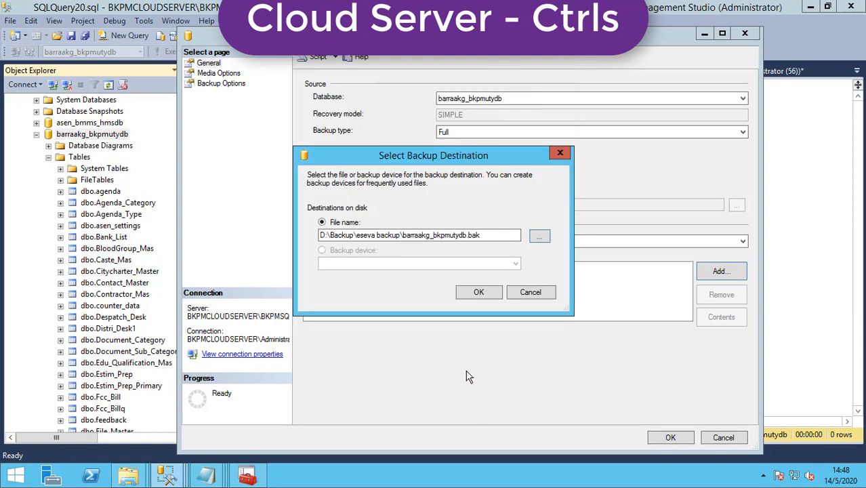
{"action": "left_click", "coordinate": [479, 294]}
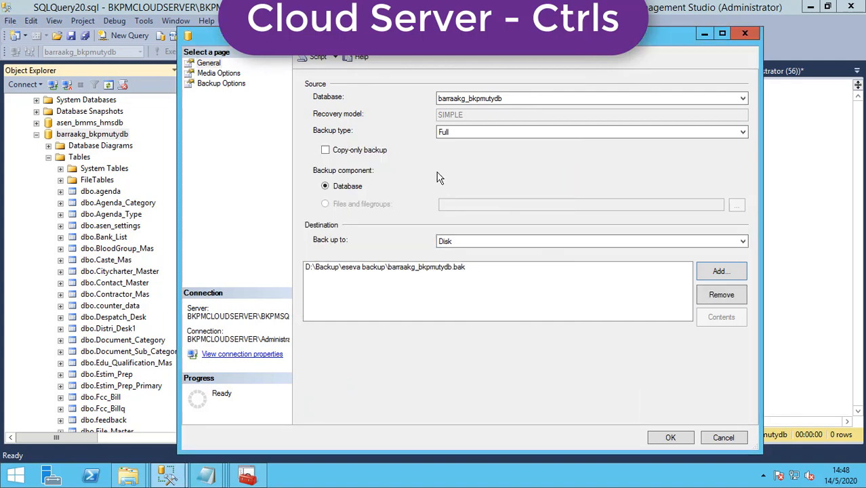
Keep the backup type as Full and run the backup of barraakg_bkpmutydb to disk.
{"action": "left_click", "coordinate": [662, 134]}
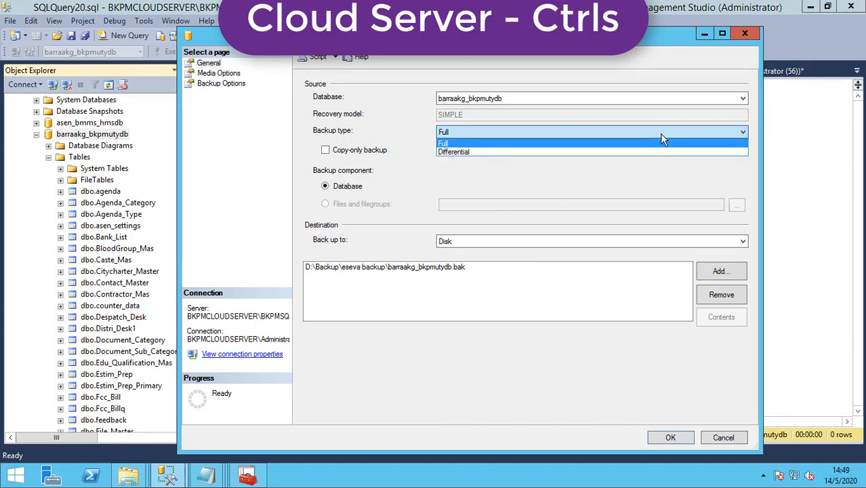
{"action": "left_click", "coordinate": [661, 136]}
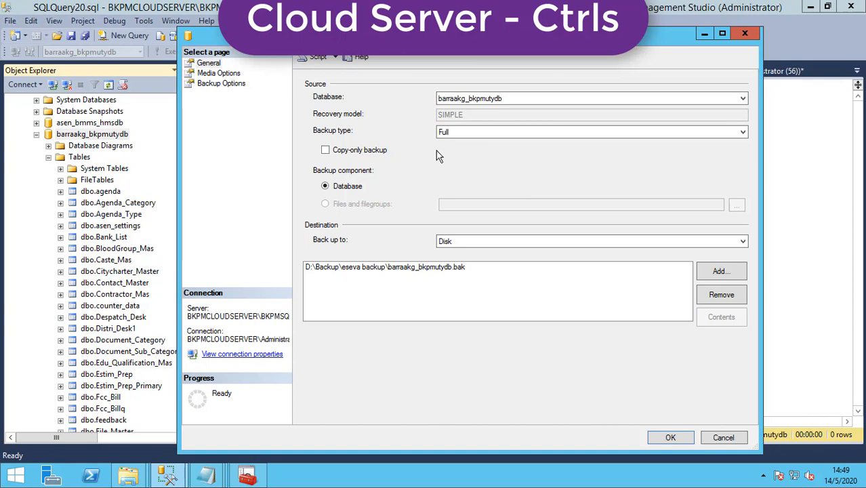
{"action": "left_click", "coordinate": [474, 134]}
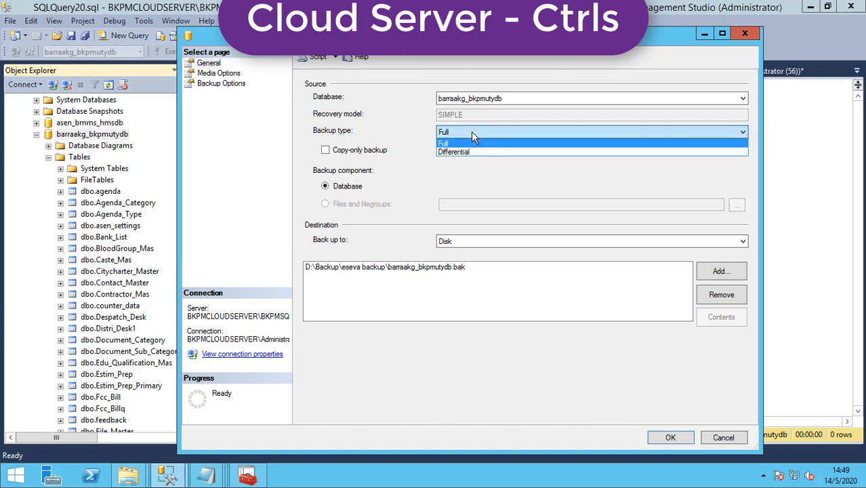
{"action": "left_click", "coordinate": [473, 167]}
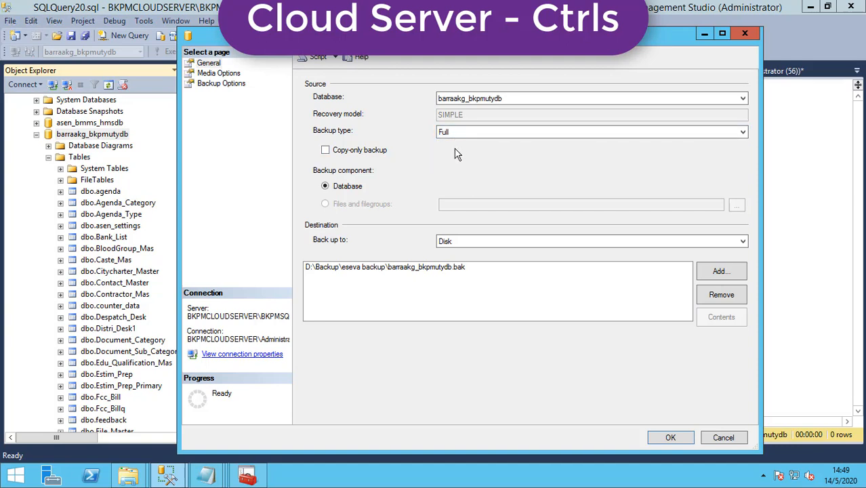
{"action": "left_click", "coordinate": [669, 439]}
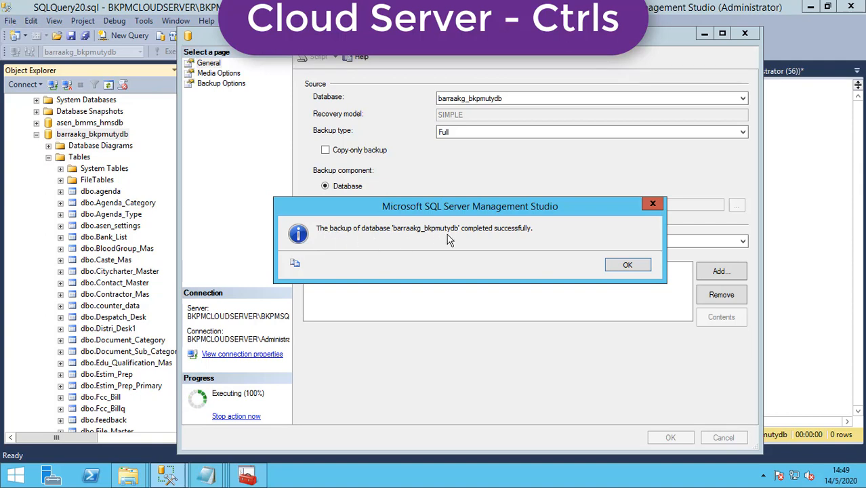
{"action": "left_click", "coordinate": [627, 267]}
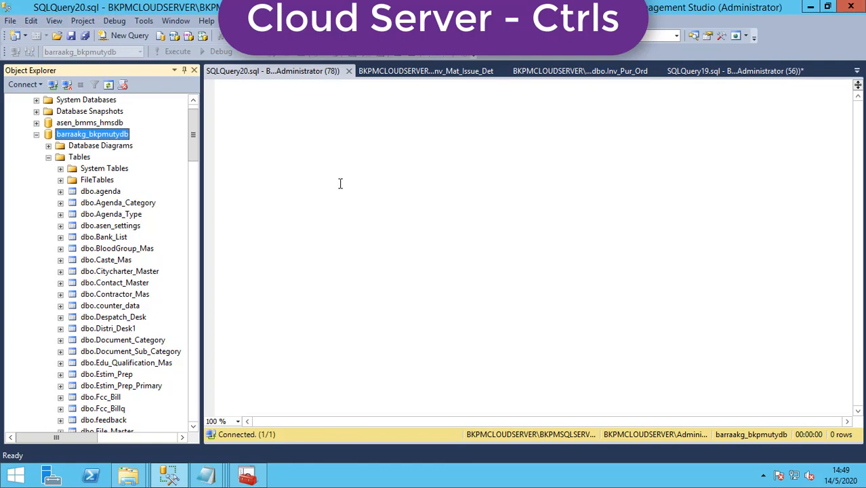
Switch to a new File Explorer window on the server and open the folder D:\Backup\eseva backup.
{"action": "right_click", "coordinate": [132, 477]}
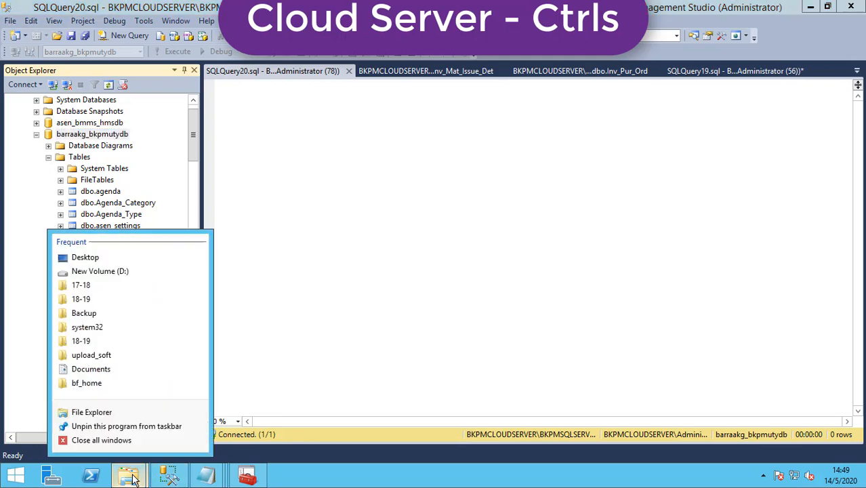
{"action": "left_click", "coordinate": [91, 412]}
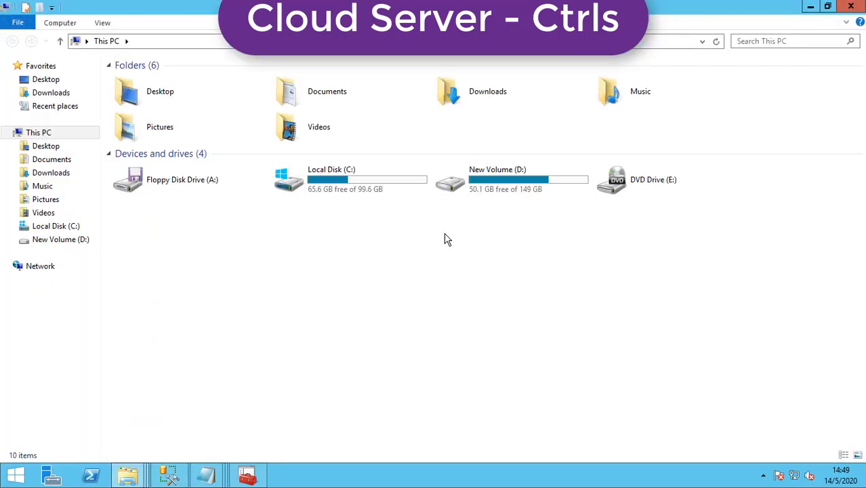
{"action": "left_click", "coordinate": [517, 183]}
{"action": "double_click", "coordinate": [516, 178]}
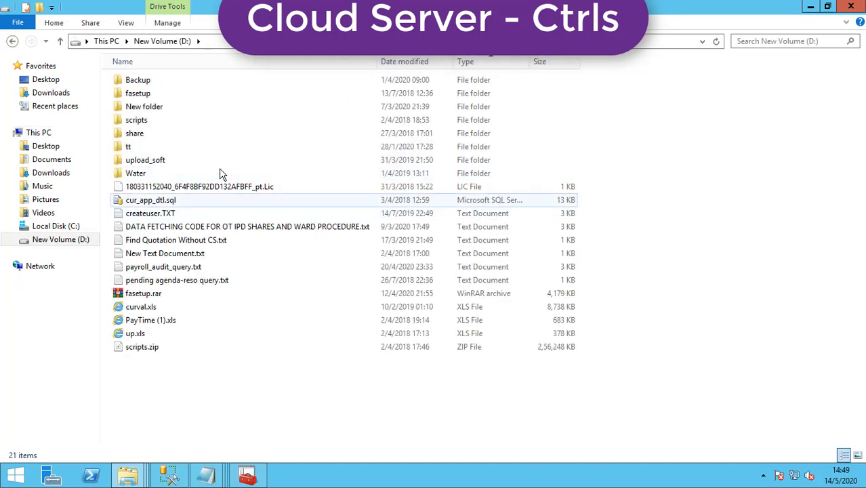
{"action": "double_click", "coordinate": [149, 85]}
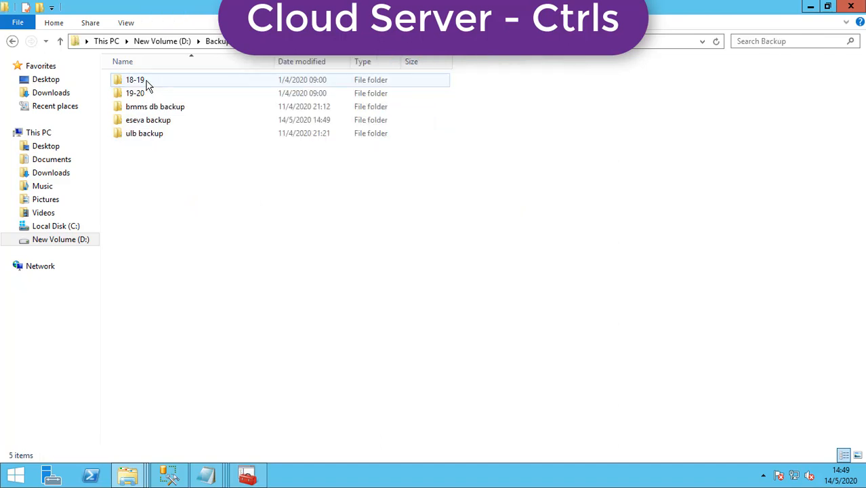
{"action": "double_click", "coordinate": [160, 121]}
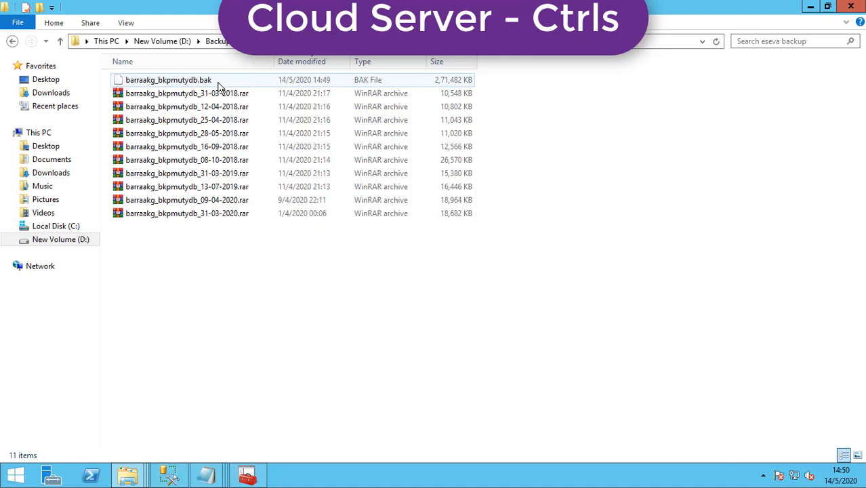
Compress the barraakg_bkpmutydb.bak backup file into barraakg_bkpmutydb.rar in the same folder.
{"action": "mouse_move", "coordinate": [218, 87]}
{"action": "right_click", "coordinate": [202, 82]}
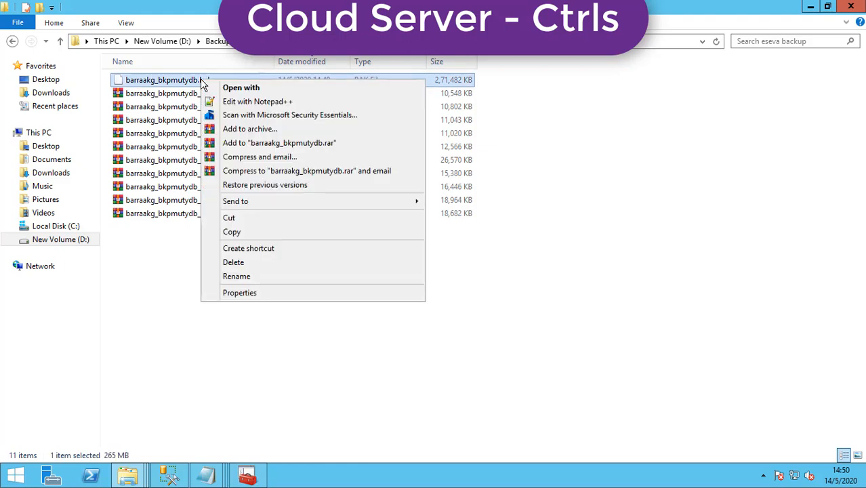
{"action": "left_click", "coordinate": [281, 143]}
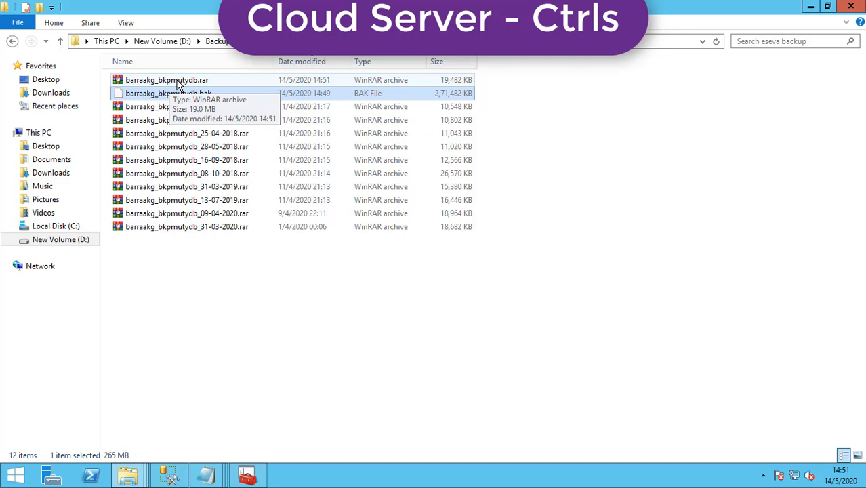
Copy barraakg_bkpmutydb.rar from the server's eseva backup folder and paste it onto the local computer's desktop.
{"action": "left_click", "coordinate": [180, 81]}
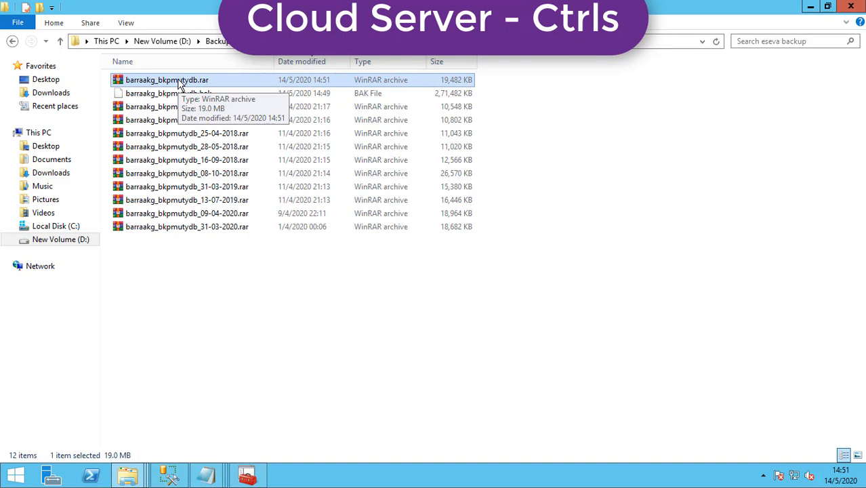
{"action": "right_click", "coordinate": [180, 80]}
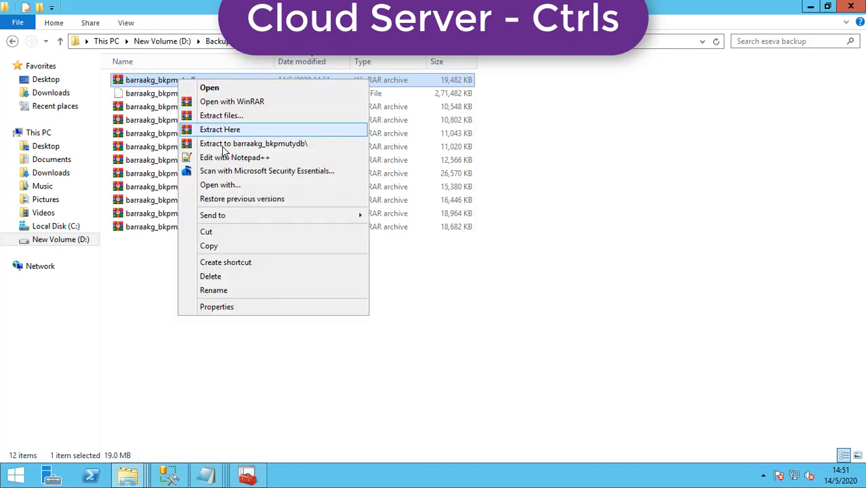
{"action": "left_click", "coordinate": [210, 247]}
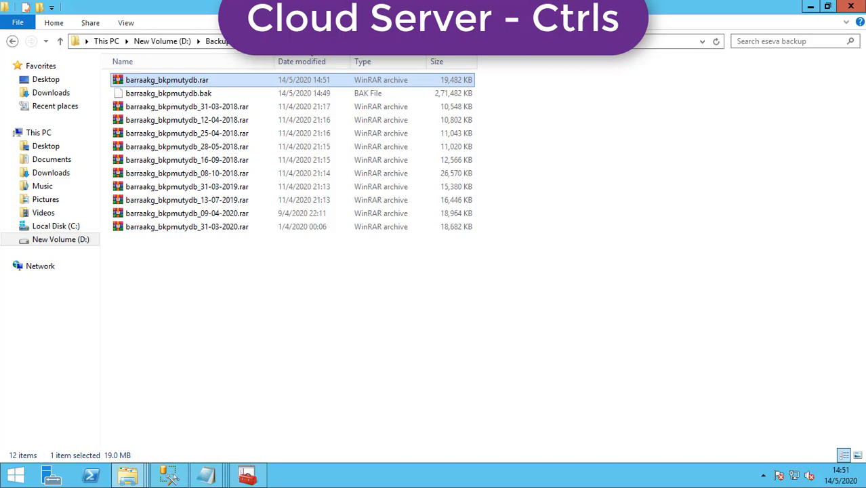
{"action": "left_click", "coordinate": [561, 7]}
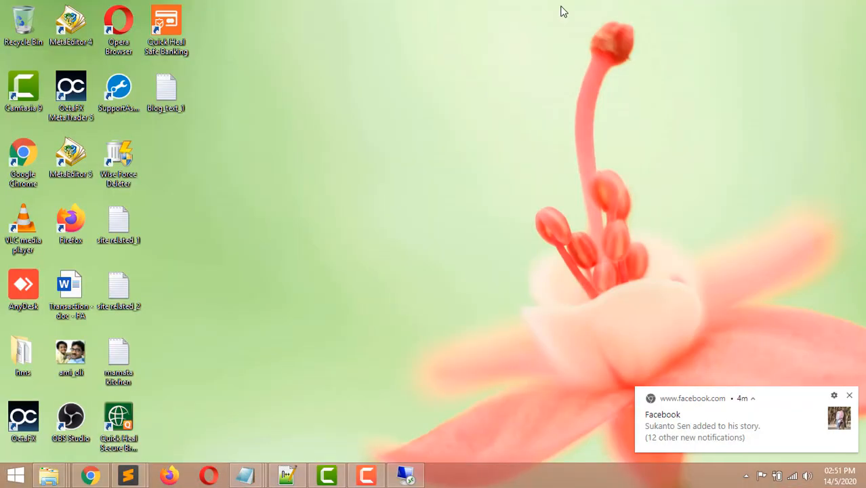
{"action": "right_click", "coordinate": [271, 250]}
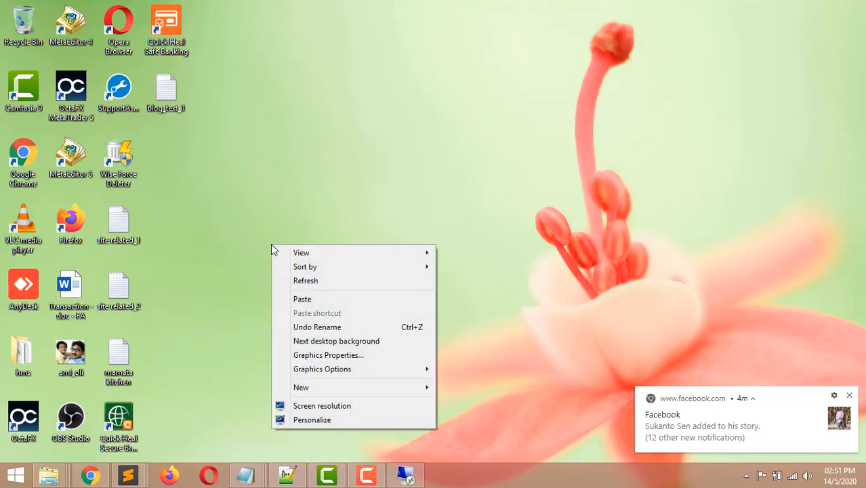
{"action": "left_click", "coordinate": [303, 299]}
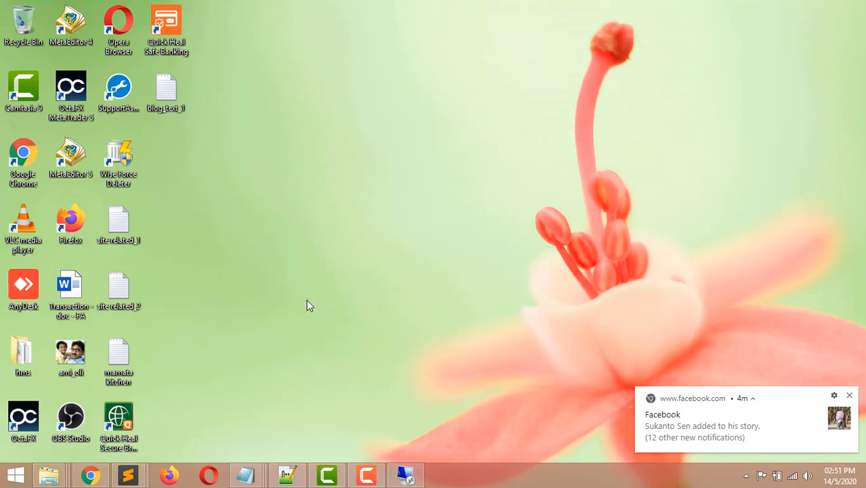